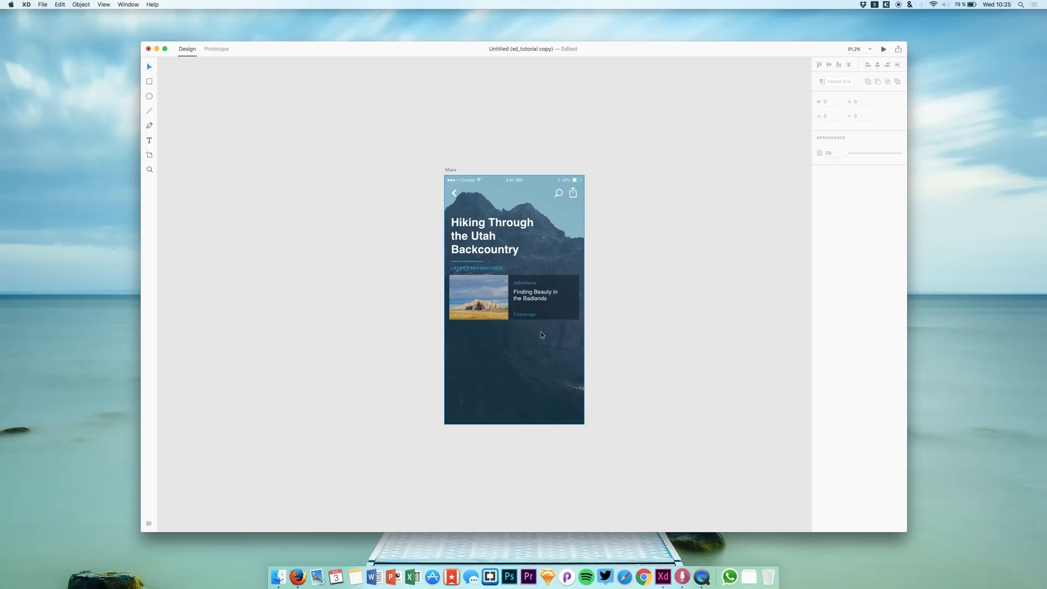
- Zoom the canvas to about 155.9%, centred on the Main artboard's adventure card
{"action": "scroll", "coordinate": [542, 332], "scroll_direction": "up", "scroll_amount": 5}
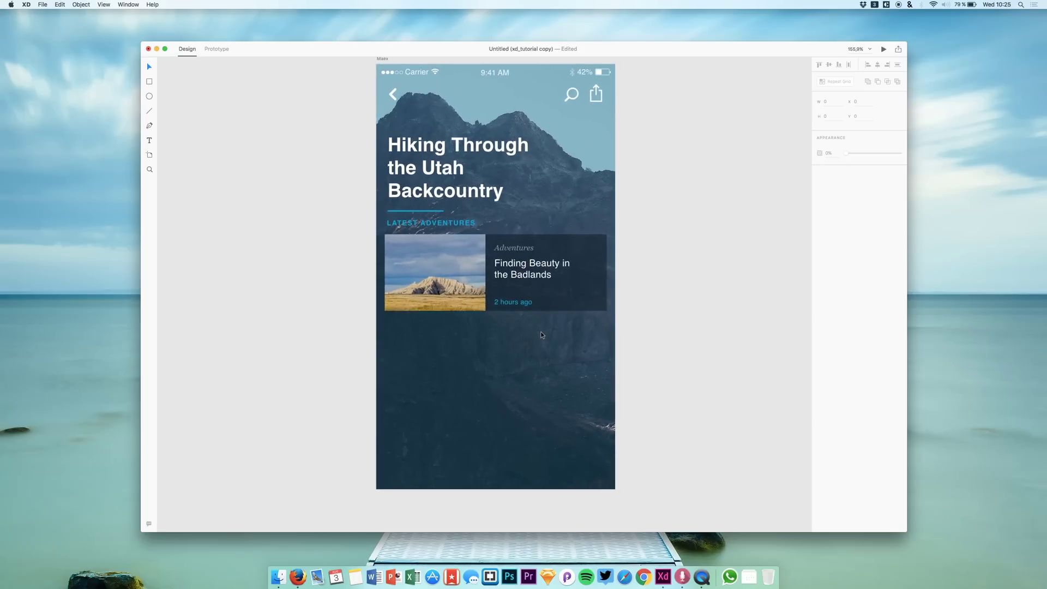
{"action": "scroll", "coordinate": [541, 332], "scroll_direction": "up", "scroll_amount": 1}
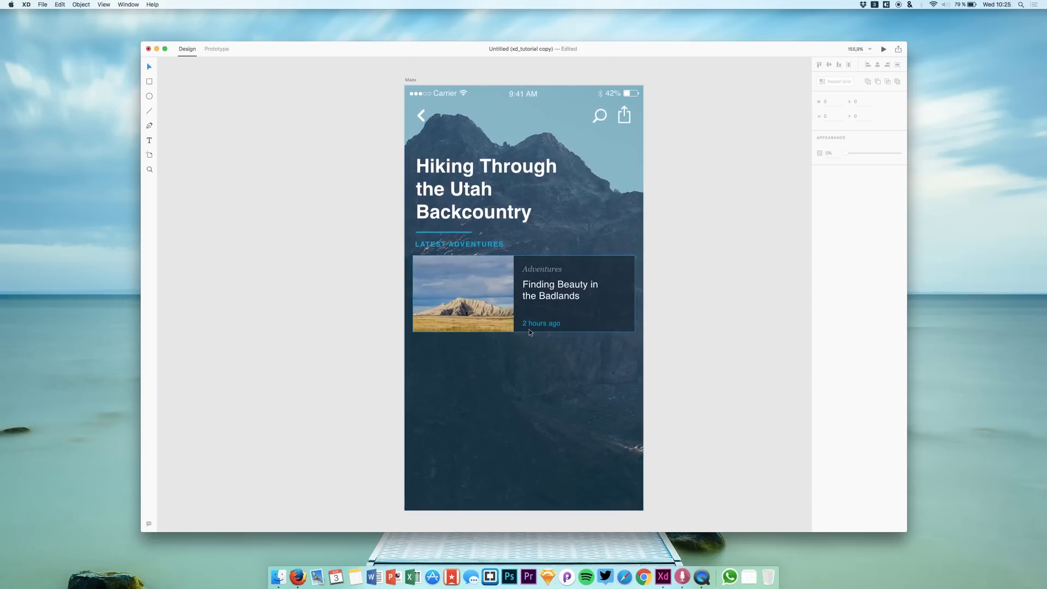
{"action": "scroll", "coordinate": [529, 328], "scroll_direction": "right", "scroll_amount": 2}
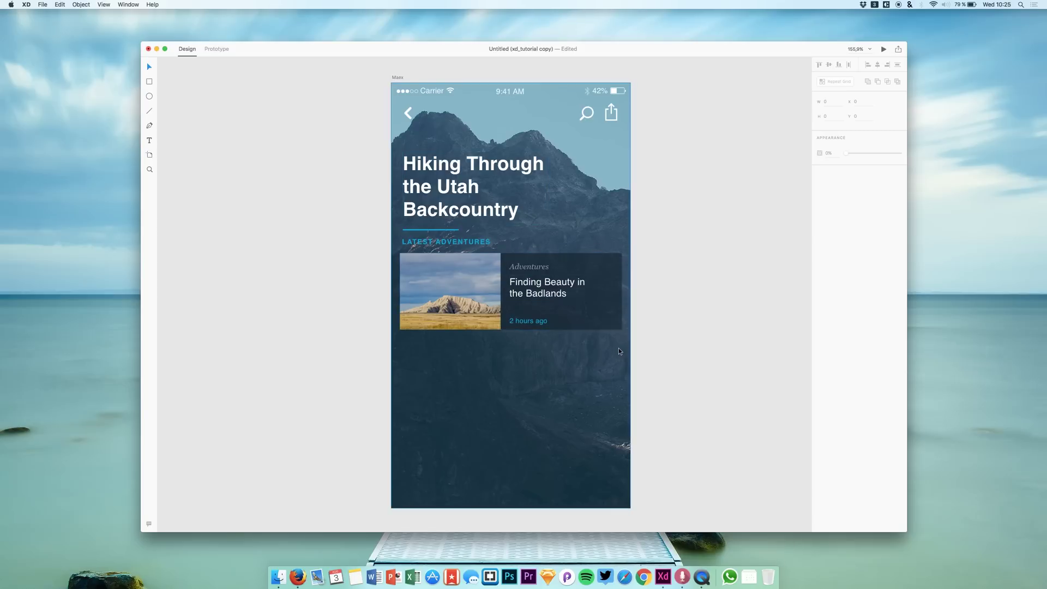
- Marquee-select every part of the 'Finding Beauty in the Badlands' card together
{"action": "left_click", "coordinate": [563, 305]}
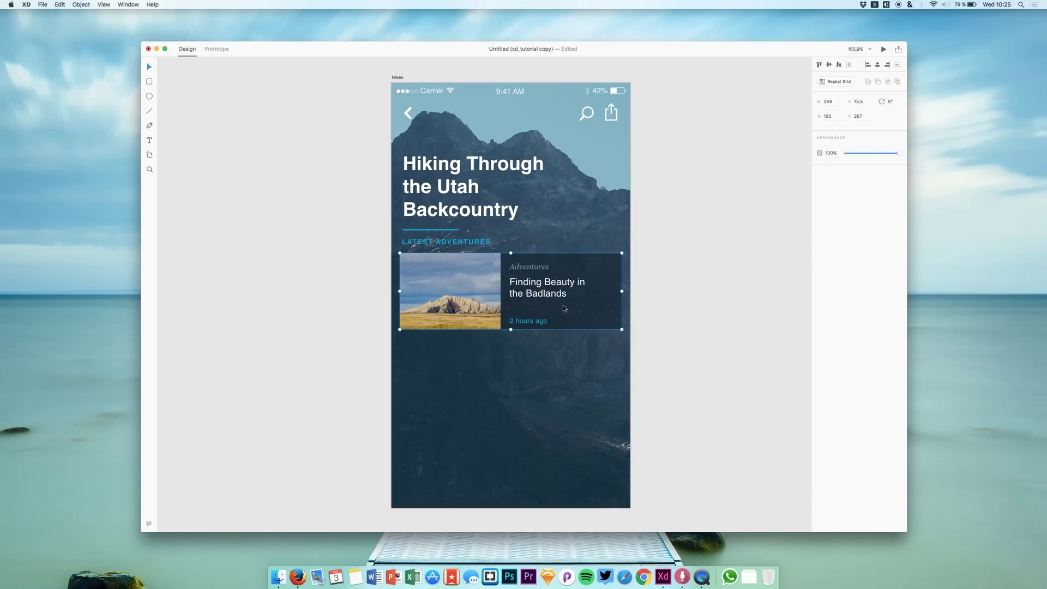
{"action": "left_click_drag", "start_coordinate": [612, 353], "coordinate": [401, 256]}
{"action": "left_click", "coordinate": [640, 339]}
{"action": "left_click", "coordinate": [545, 298]}
{"action": "key", "text": "Escape"}
{"action": "left_click", "coordinate": [532, 270]}
{"action": "key", "text": "Escape"}
{"action": "left_click", "coordinate": [539, 322]}
{"action": "key", "text": "Escape"}
{"action": "left_click", "coordinate": [543, 298]}
{"action": "key", "text": "Escape"}
{"action": "left_click_drag", "start_coordinate": [614, 347], "coordinate": [463, 297]}
- Make the card a Repeat Grid 349 wide and stretch it to 388 tall, showing three cards
{"action": "key", "text": "super+r"}
{"action": "left_click_drag", "start_coordinate": [622, 289], "coordinate": [565, 283]}
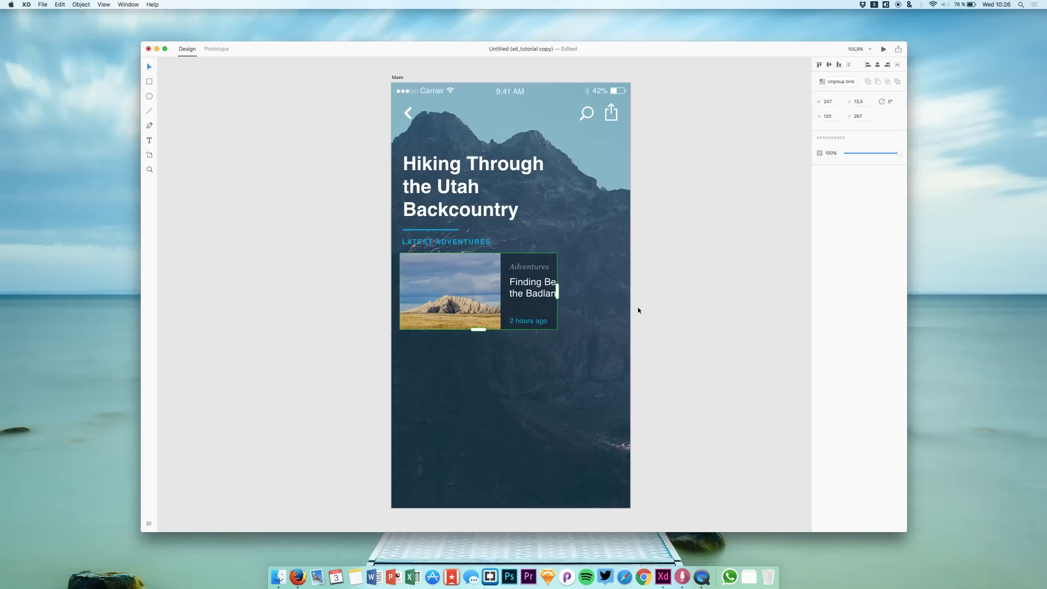
{"action": "key", "text": "super+z"}
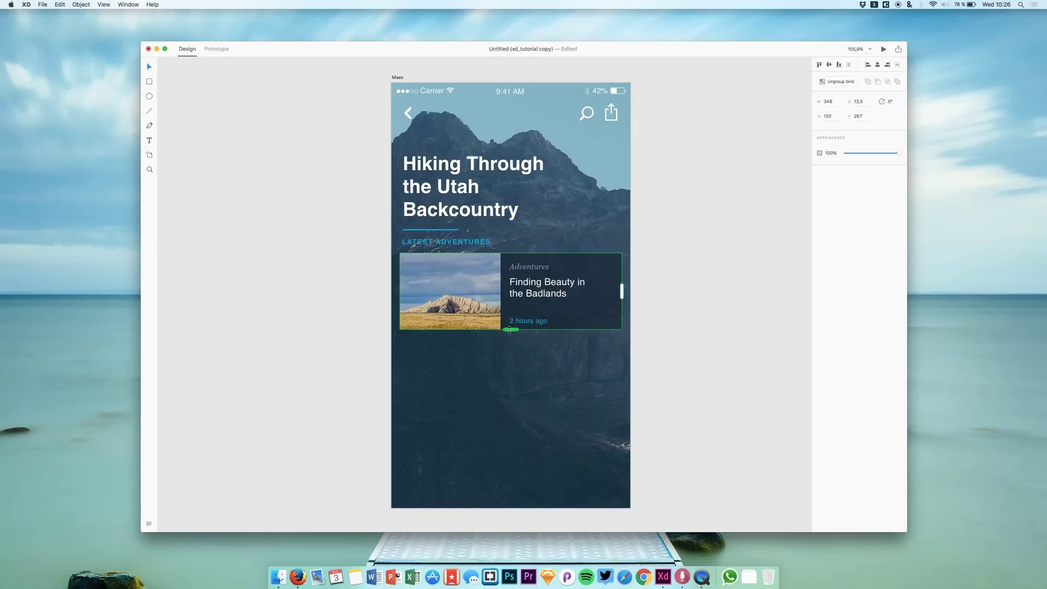
{"action": "left_click_drag", "start_coordinate": [509, 330], "coordinate": [505, 500]}
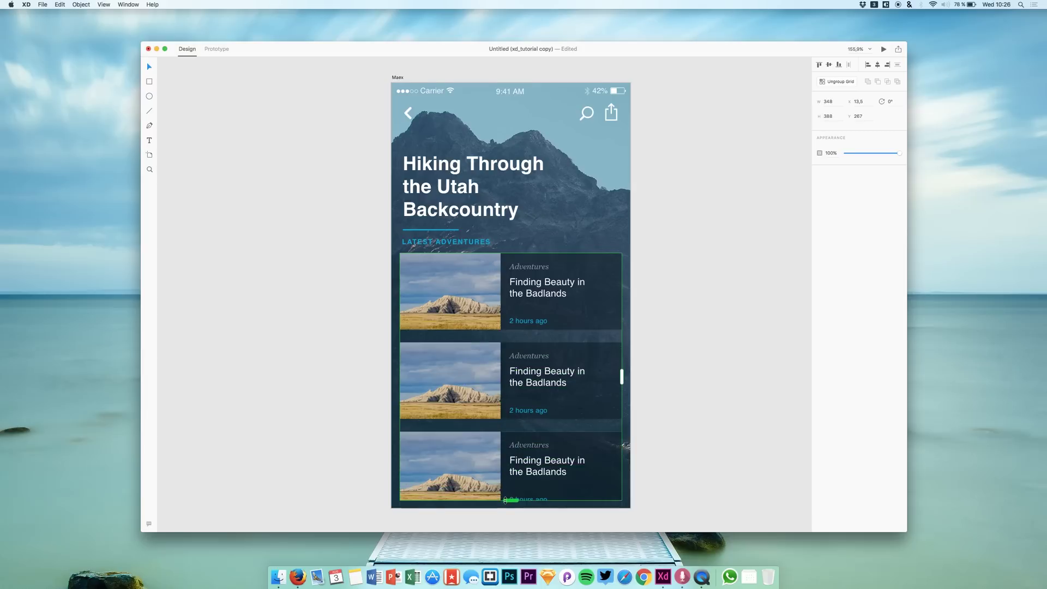
{"action": "scroll", "coordinate": [505, 498], "scroll_direction": "down", "scroll_amount": 5}
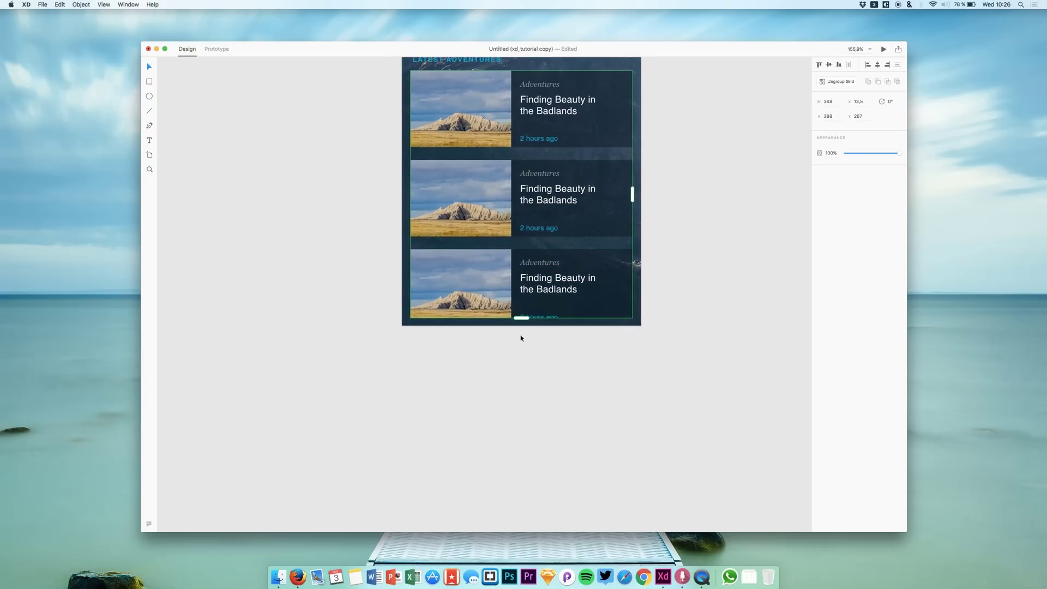
- Extend the repeat grid further down the artboard and narrow the row gap between cards
{"action": "left_click_drag", "start_coordinate": [522, 318], "coordinate": [516, 511]}
{"action": "scroll", "coordinate": [519, 488], "scroll_direction": "up", "scroll_amount": 5}
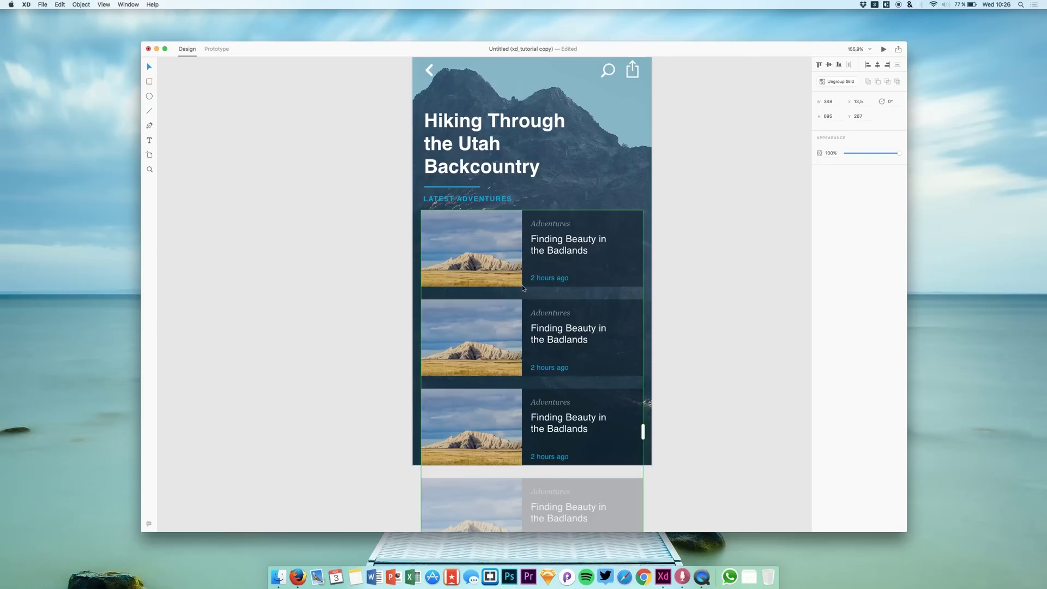
{"action": "left_click_drag", "start_coordinate": [522, 289], "coordinate": [556, 285]}
{"action": "left_click", "coordinate": [668, 298]}
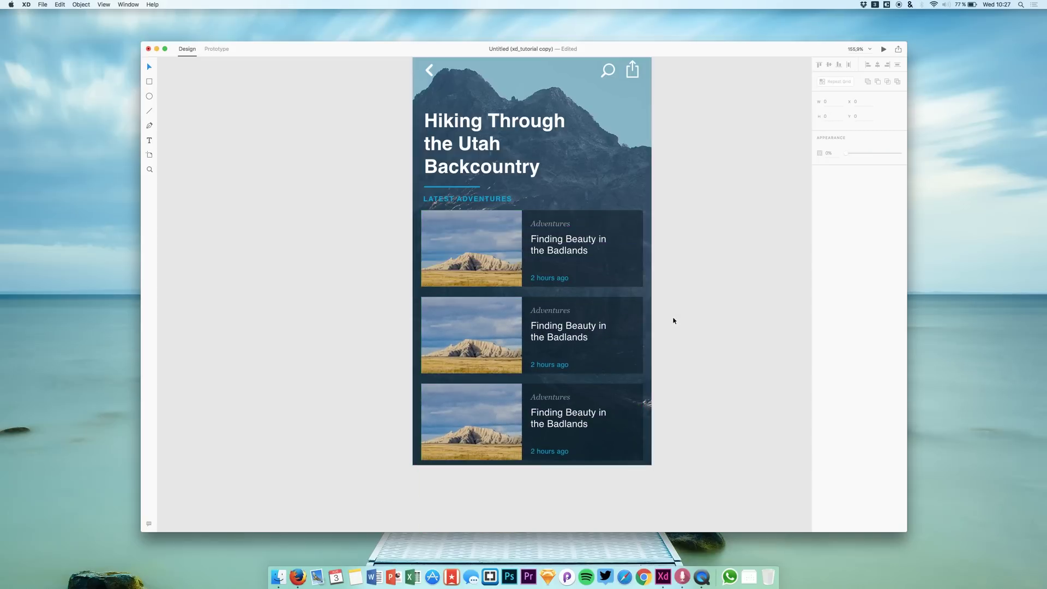
- Retitle the second card 'Thaths simdfi' and select that card's photo
{"action": "scroll", "coordinate": [598, 309], "scroll_direction": "up", "scroll_amount": 3}
{"action": "scroll", "coordinate": [598, 308], "scroll_direction": "left", "scroll_amount": 2}
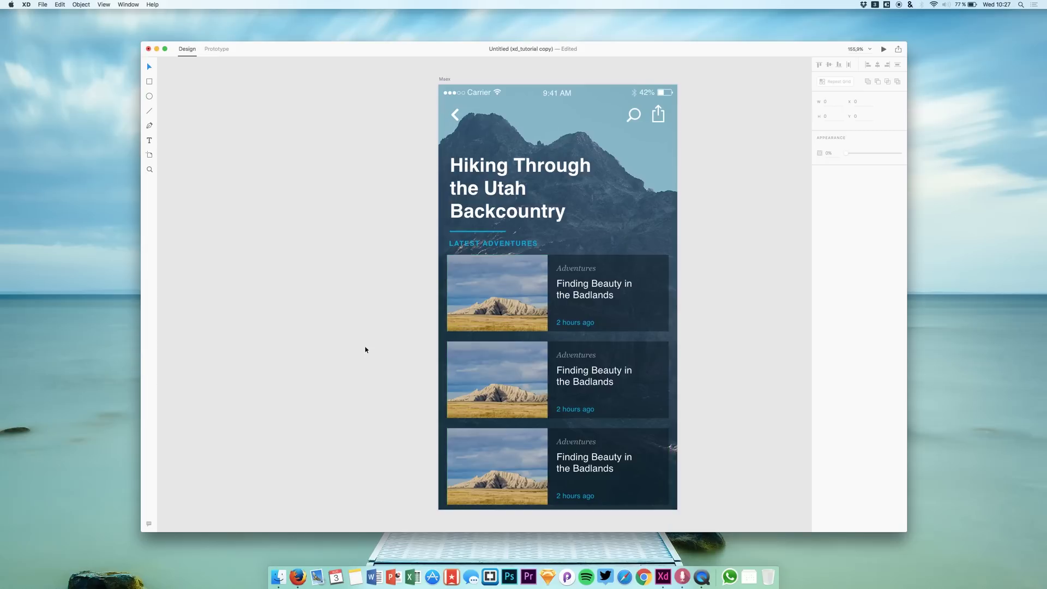
{"action": "left_click", "coordinate": [556, 365]}
{"action": "double_click", "coordinate": [573, 375]}
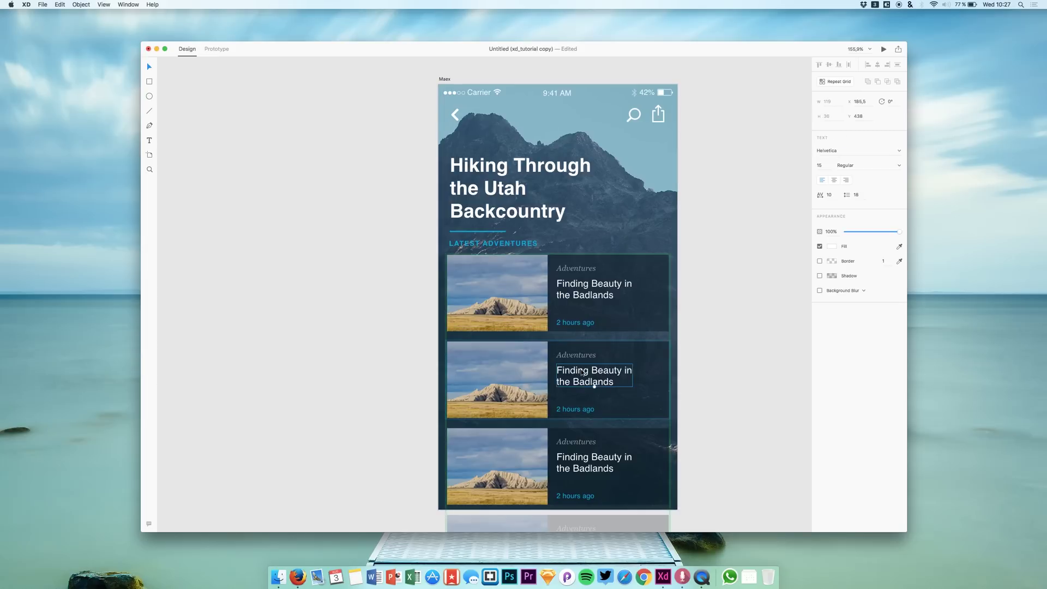
{"action": "double_click", "coordinate": [582, 372]}
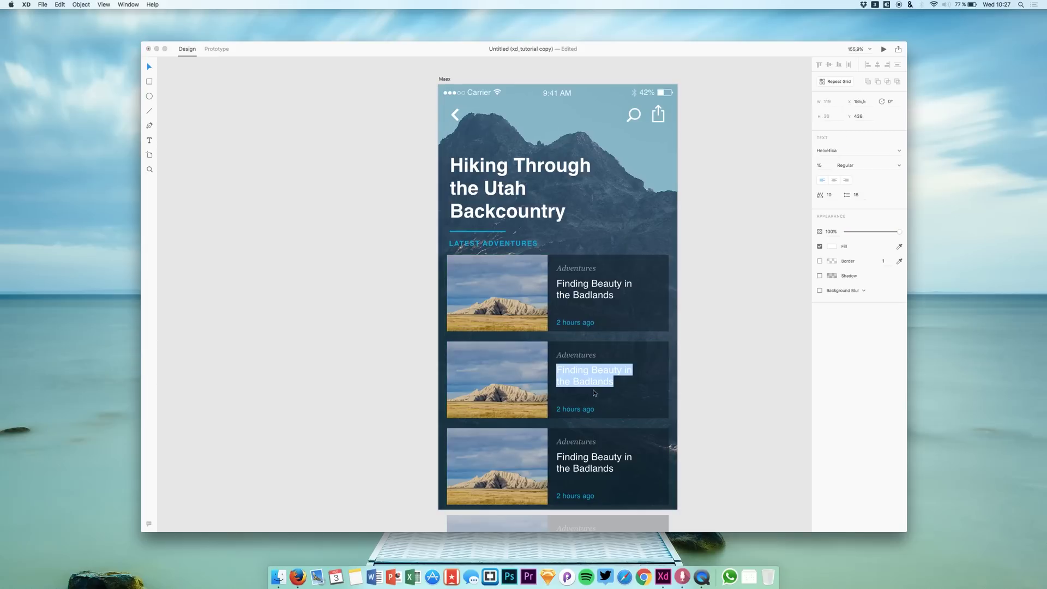
{"action": "type", "text": "Tell"}
{"action": "key", "text": "BackSpace"}
{"action": "key", "text": "BackSpace"}
{"action": "key", "text": "BackSpace"}
{"action": "type", "text": "haths simdfi"}
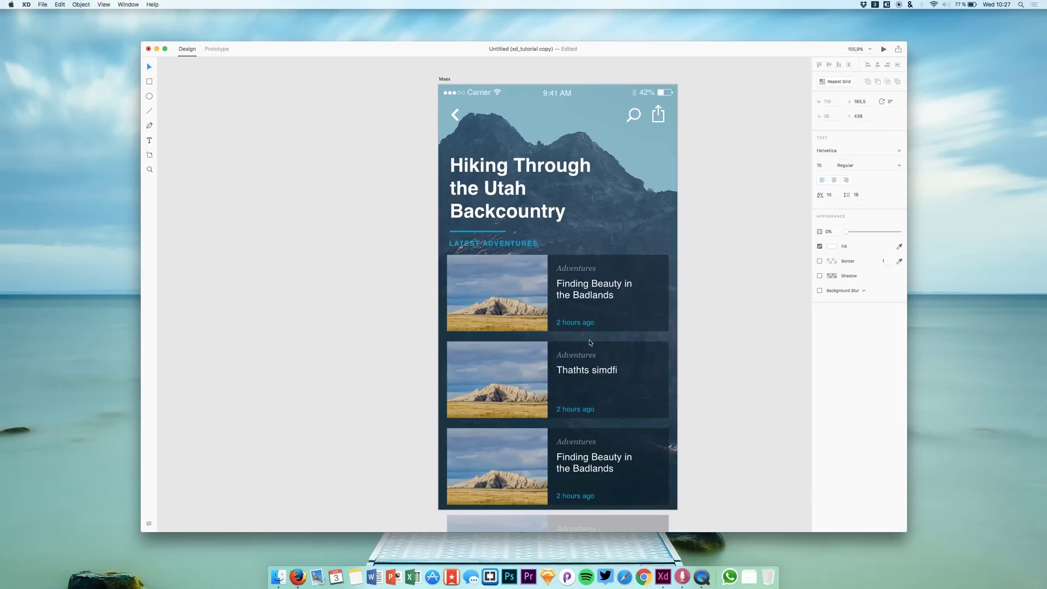
{"action": "key", "text": "Escape"}
{"action": "left_click", "coordinate": [522, 400]}
{"action": "double_click", "coordinate": [522, 400]}
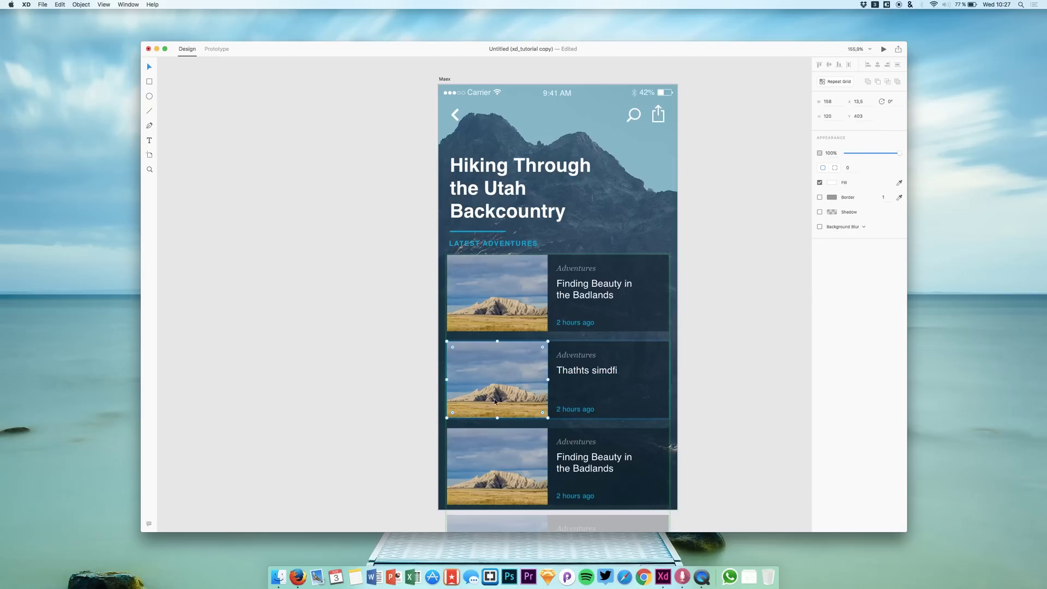
- Drag an image from Finder's Dropbox folder onto the grid's card photo, replacing it in all cards
{"action": "left_click", "coordinate": [279, 577]}
{"action": "left_click_drag", "start_coordinate": [374, 306], "coordinate": [233, 271]}
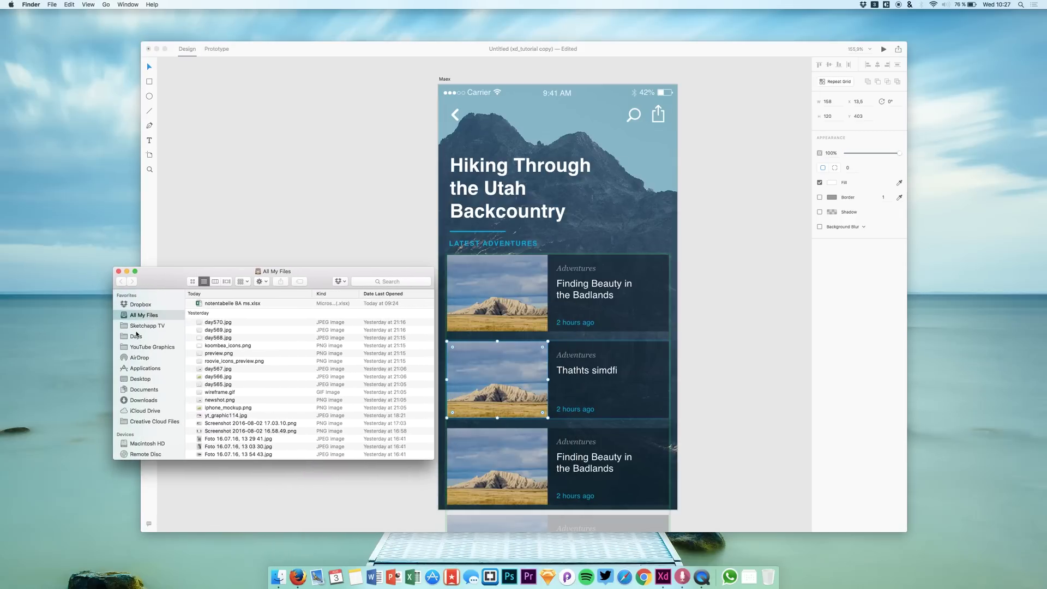
{"action": "left_click", "coordinate": [140, 304]}
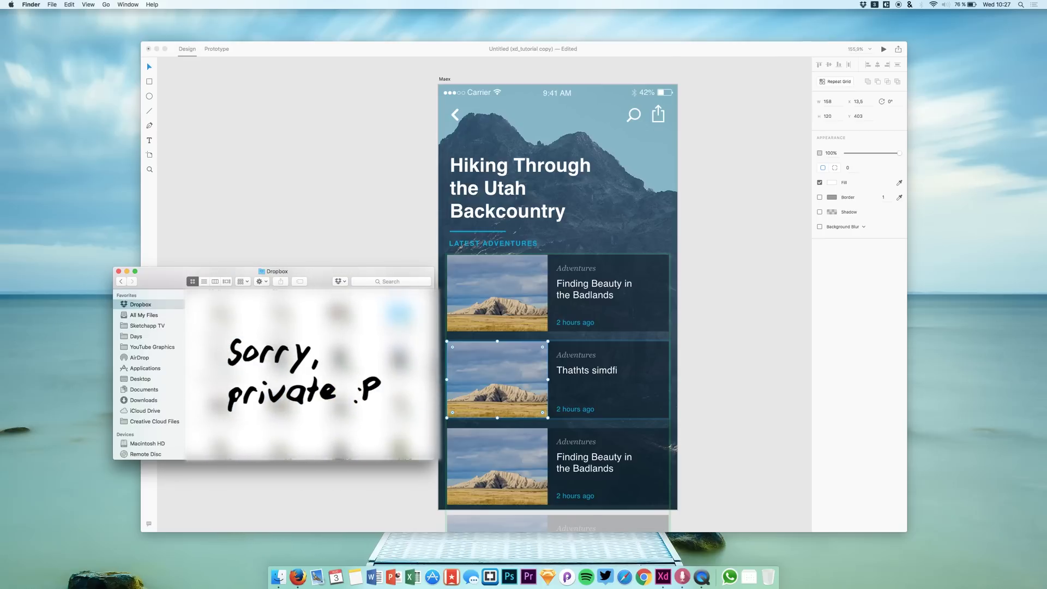
{"action": "left_click_drag", "start_coordinate": [400, 367], "coordinate": [497, 383]}
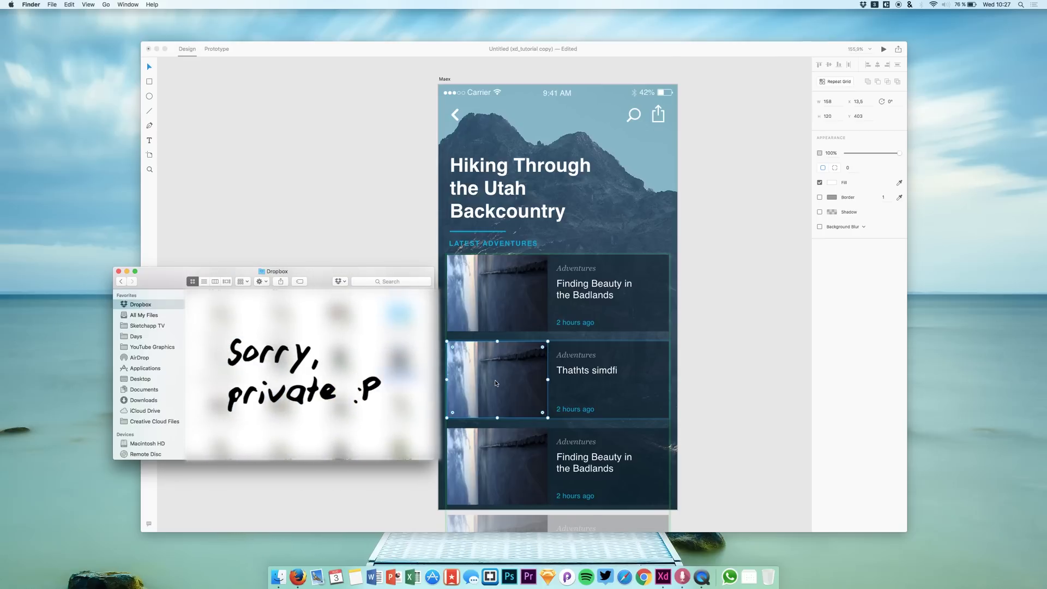
- Ungroup the repeat grid into separate Badlands cards and bring Finder's Dropbox window forward
{"action": "left_click", "coordinate": [500, 305]}
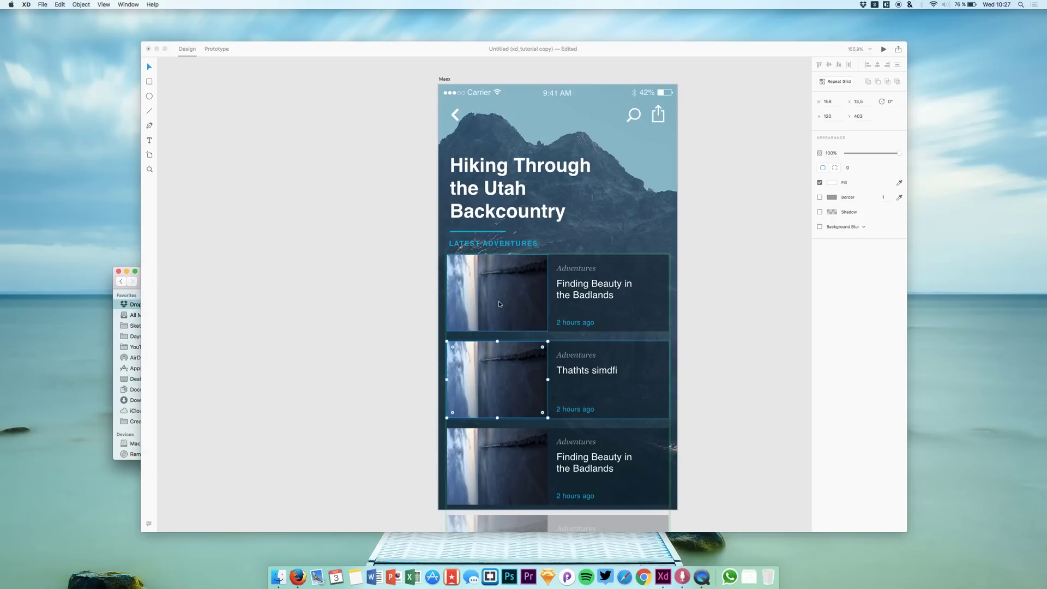
{"action": "left_click", "coordinate": [512, 354]}
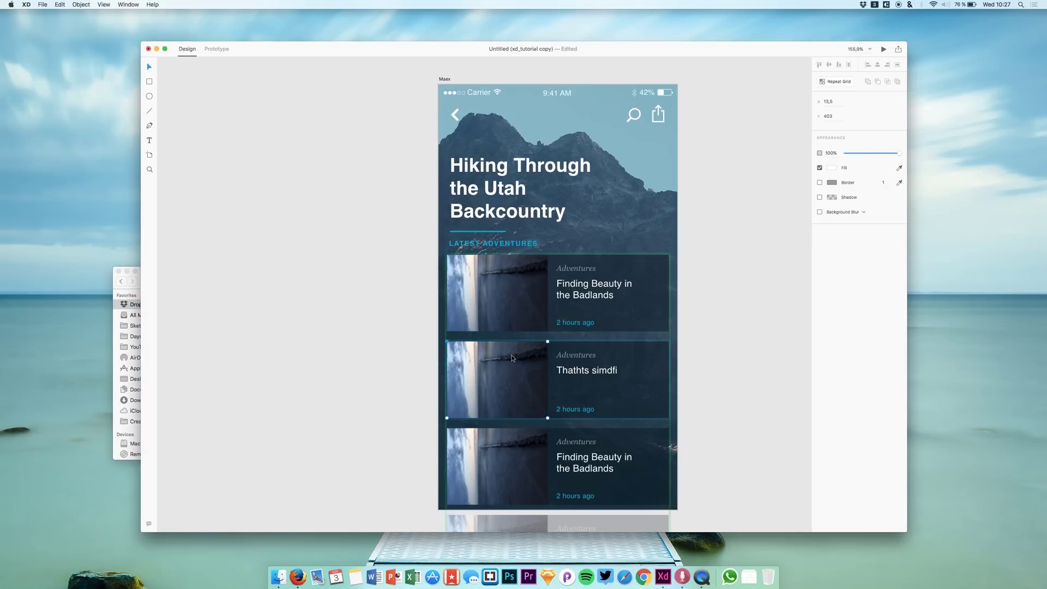
{"action": "left_click", "coordinate": [515, 329]}
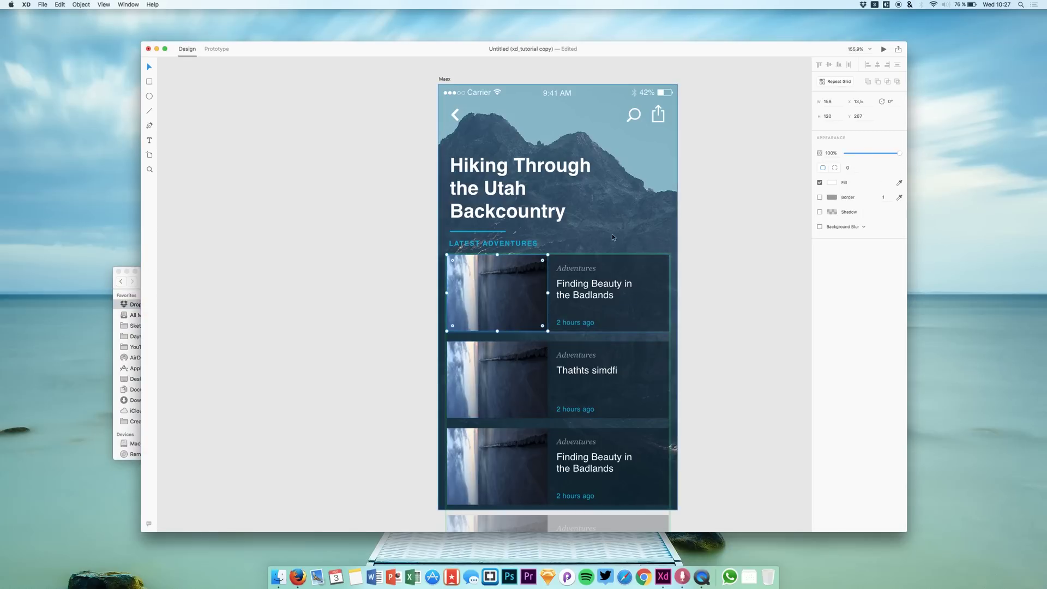
{"action": "left_click", "coordinate": [618, 336]}
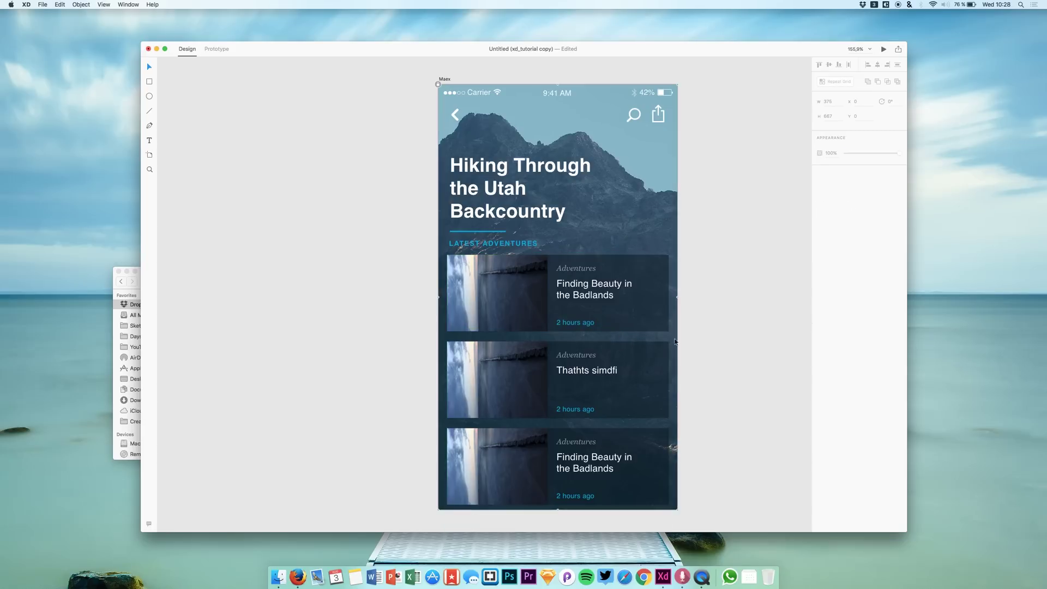
{"action": "left_click", "coordinate": [653, 340]}
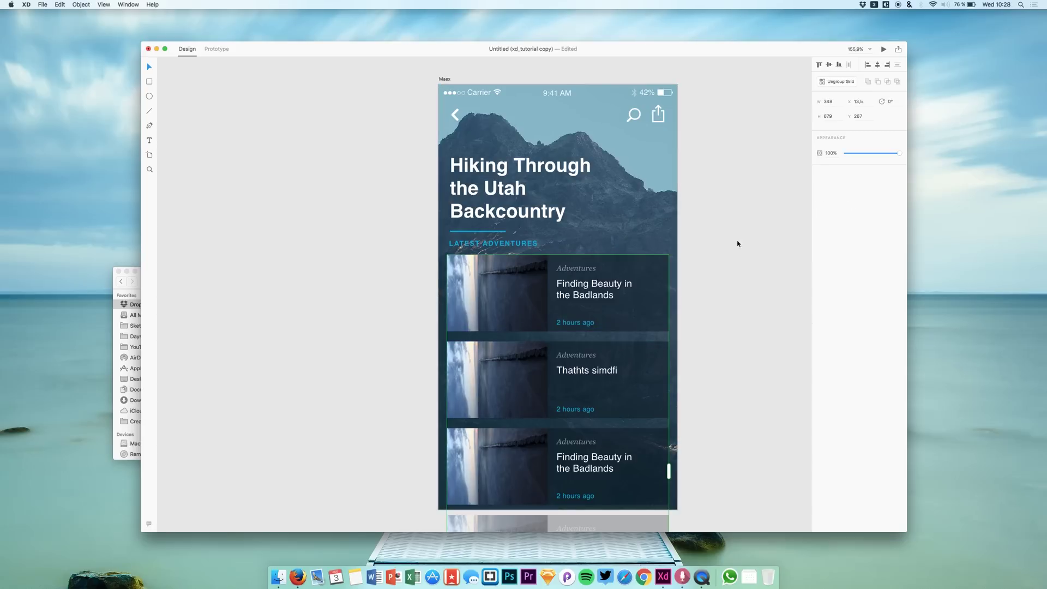
{"action": "left_click", "coordinate": [830, 83]}
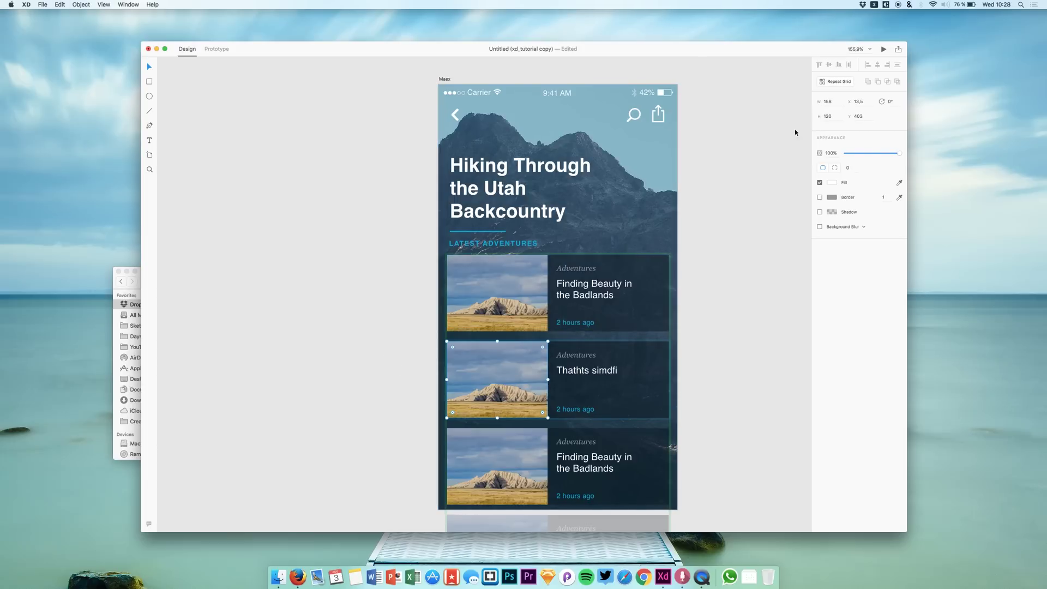
{"action": "left_click", "coordinate": [597, 338]}
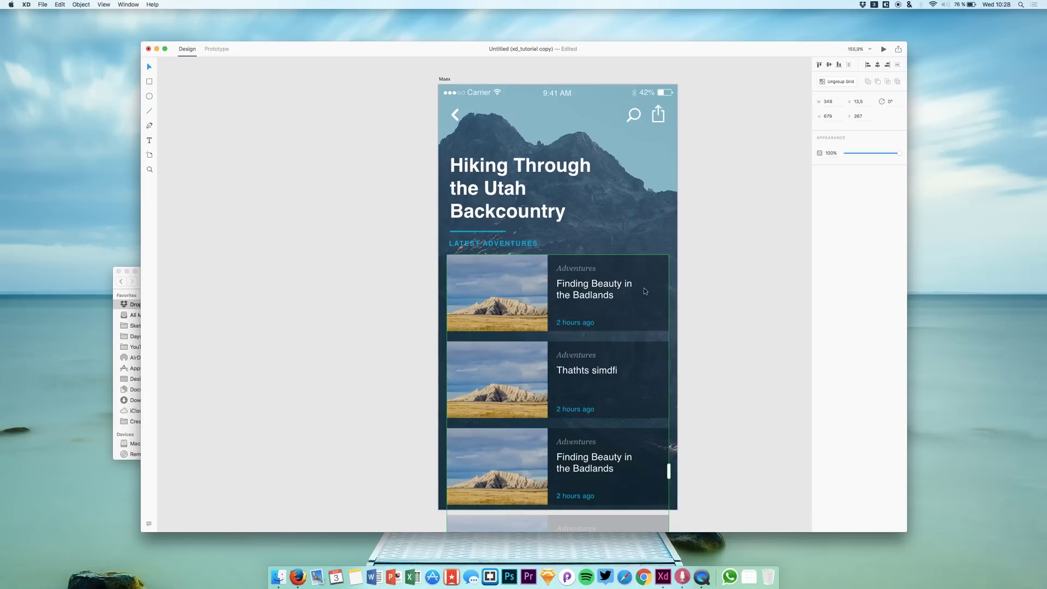
{"action": "left_click", "coordinate": [835, 82]}
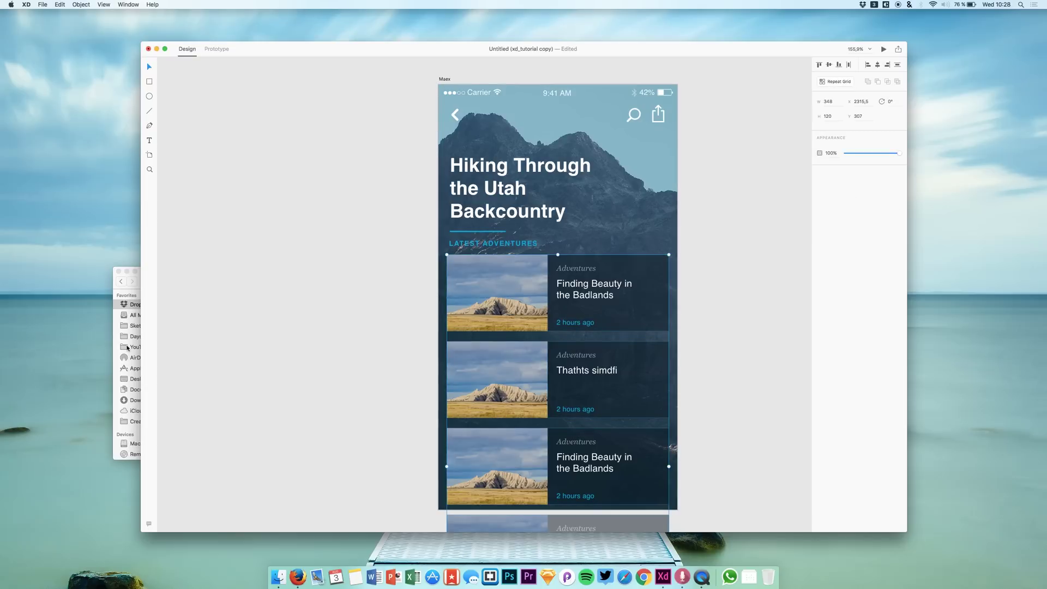
{"action": "left_click", "coordinate": [127, 278]}
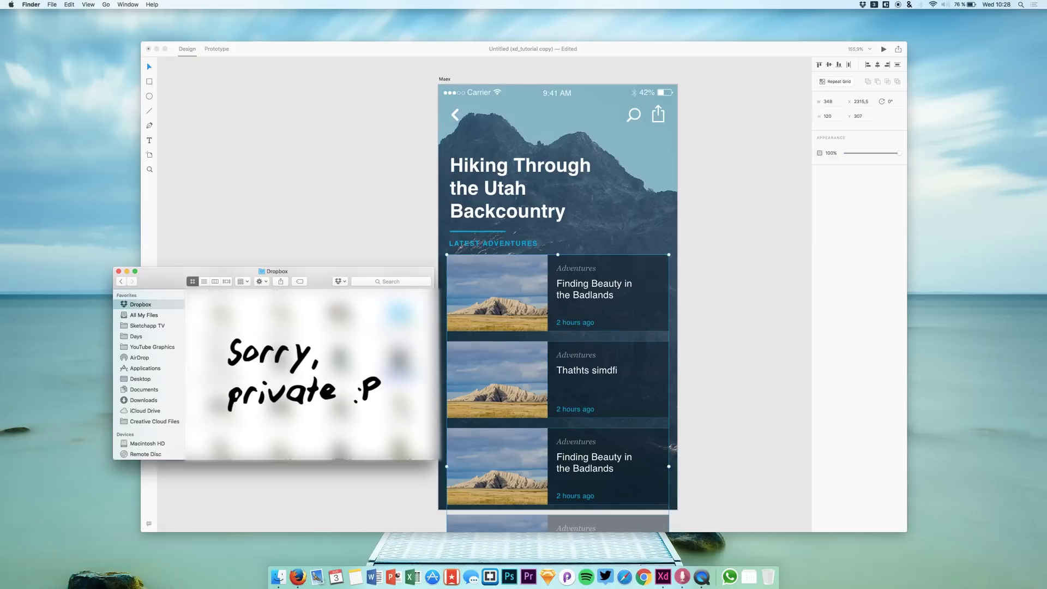
- Drop the seaside pier photo onto the second card's image and rotate it 90°
{"action": "left_click_drag", "start_coordinate": [444, 365], "coordinate": [507, 386]}
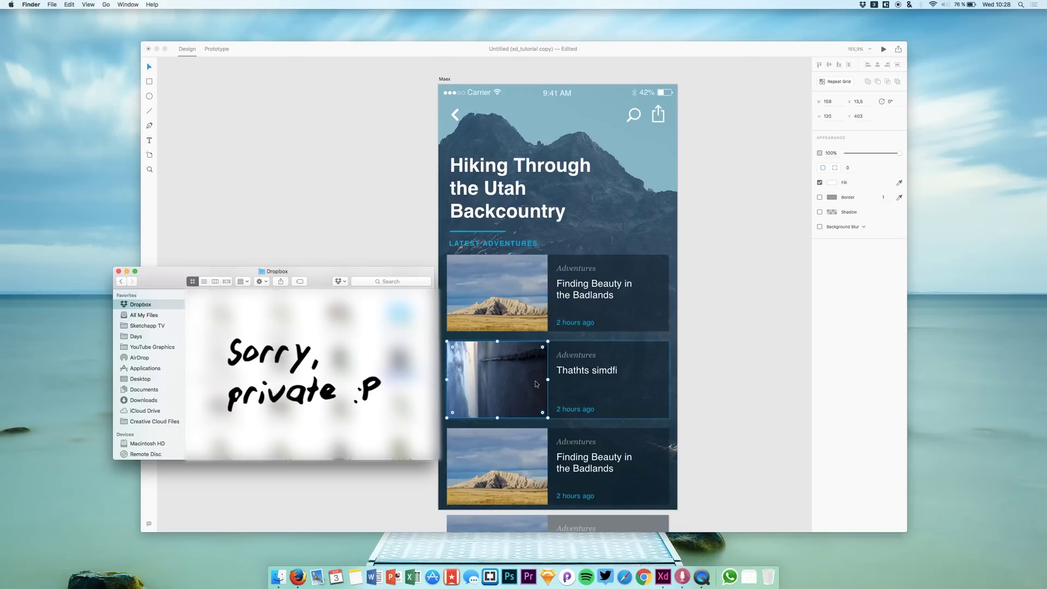
{"action": "left_click", "coordinate": [521, 364]}
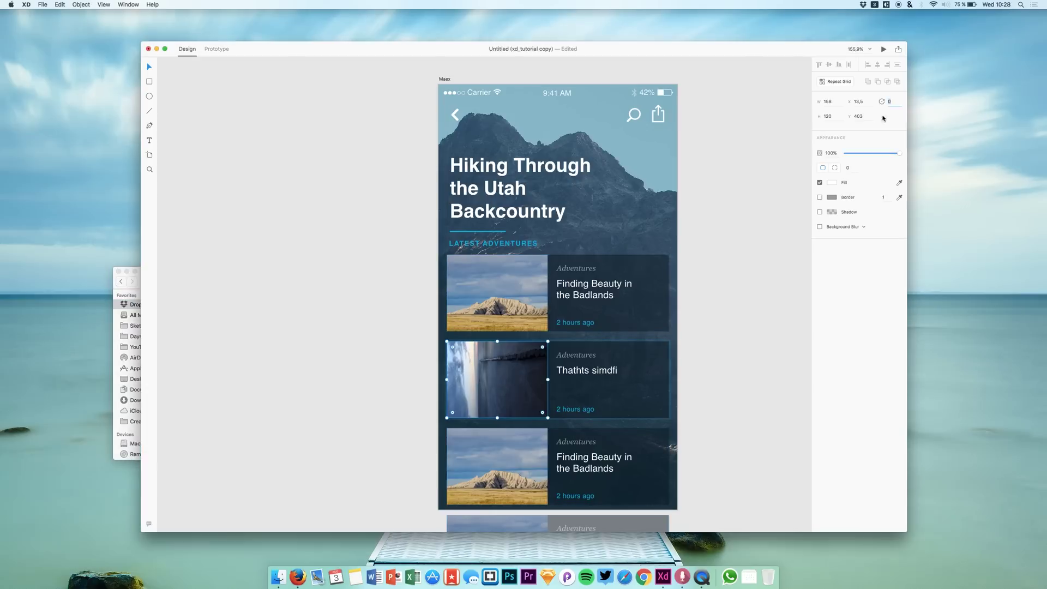
{"action": "left_click", "coordinate": [888, 102]}
{"action": "type", "text": "90"}
{"action": "key", "text": "Return"}
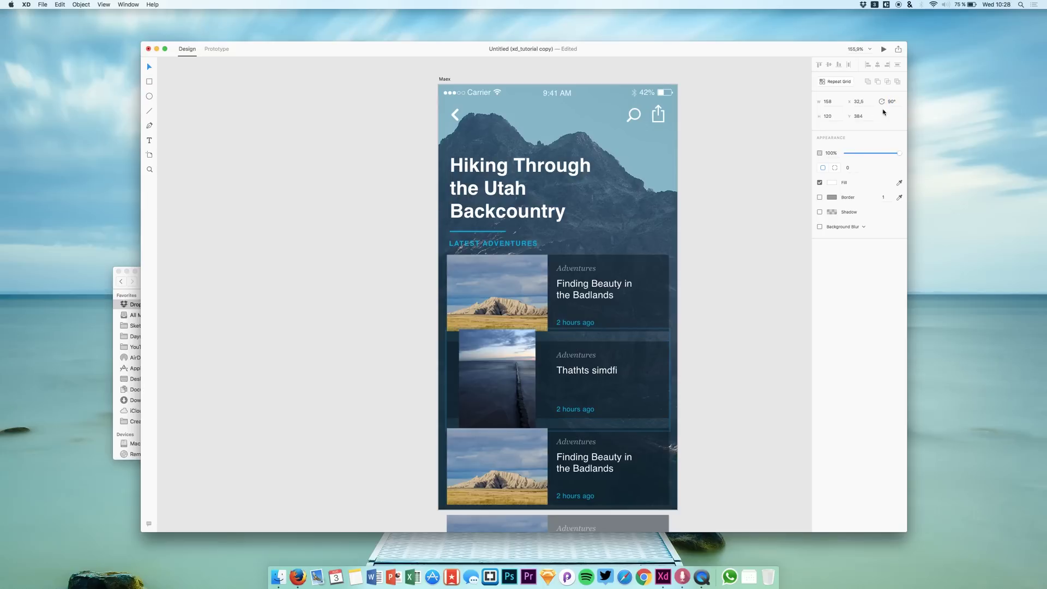
- Move and resize the rotated pier photo to fill the card's left-side thumbnail slot
{"action": "mouse_move", "coordinate": [496, 369]}
{"action": "left_mouse_down"}
{"action": "mouse_move", "coordinate": [515, 372]}
{"action": "mouse_move", "coordinate": [486, 376]}
{"action": "left_mouse_up"}
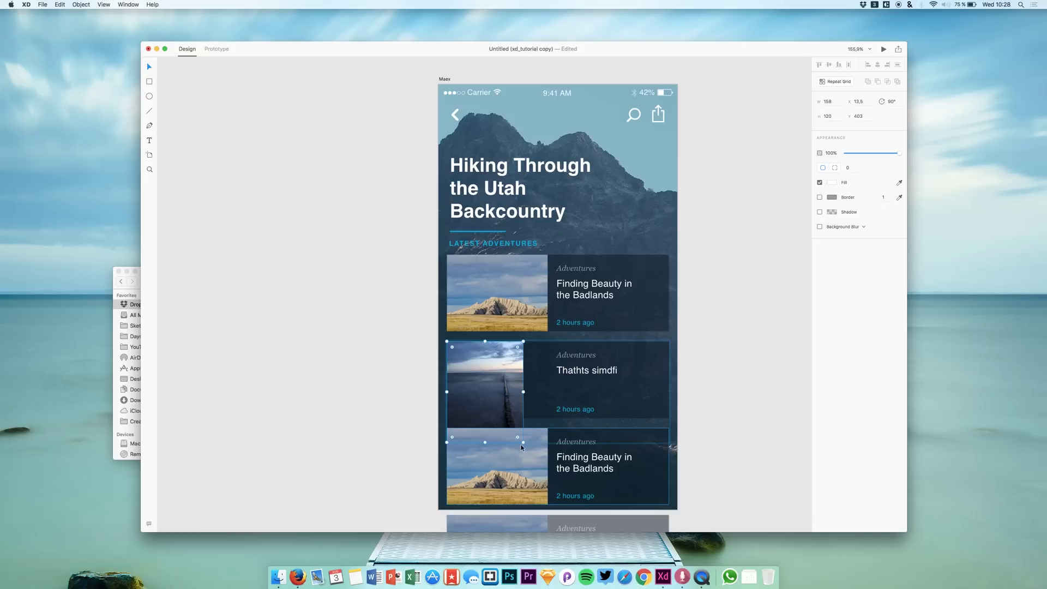
{"action": "left_click_drag", "start_coordinate": [522, 448], "coordinate": [548, 417]}
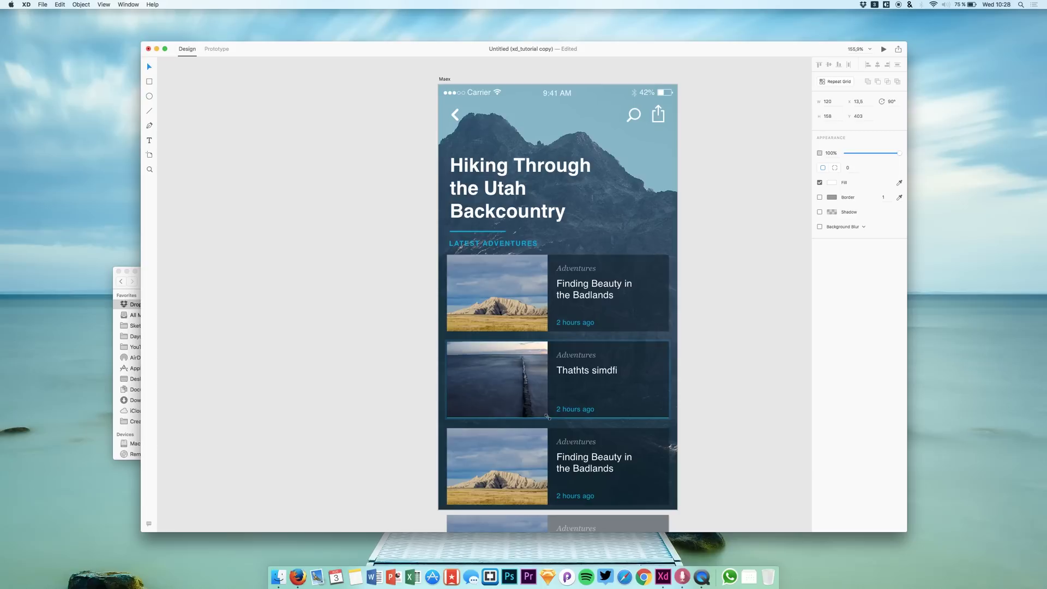
{"action": "left_click", "coordinate": [730, 382]}
{"action": "scroll", "coordinate": [729, 381], "scroll_direction": "down", "scroll_amount": 2}
{"action": "scroll", "coordinate": [708, 386], "scroll_direction": "up", "scroll_amount": 1}
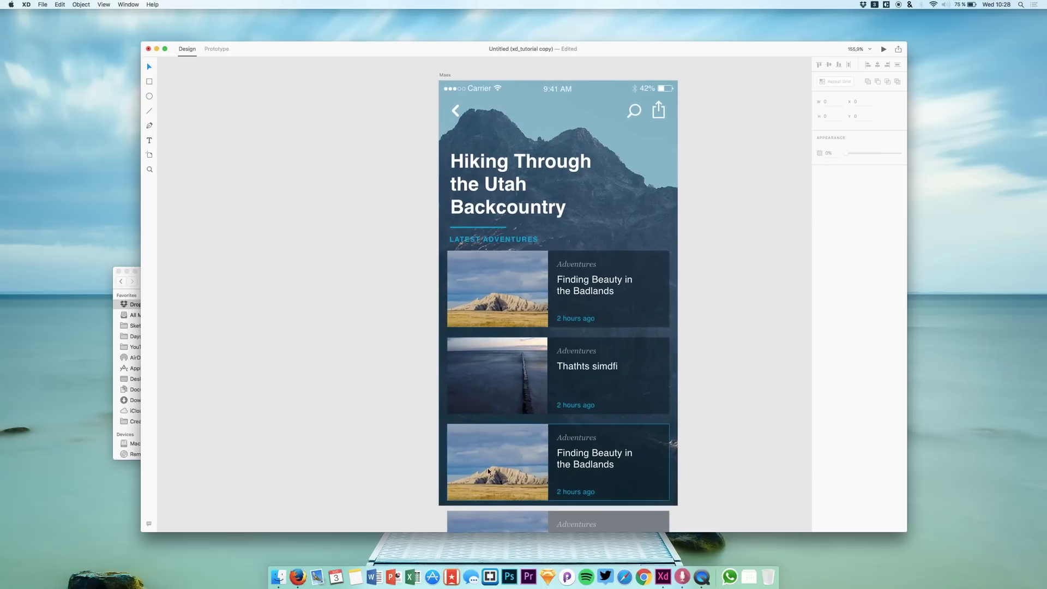
{"action": "scroll", "coordinate": [480, 466], "scroll_direction": "down", "scroll_amount": 10}
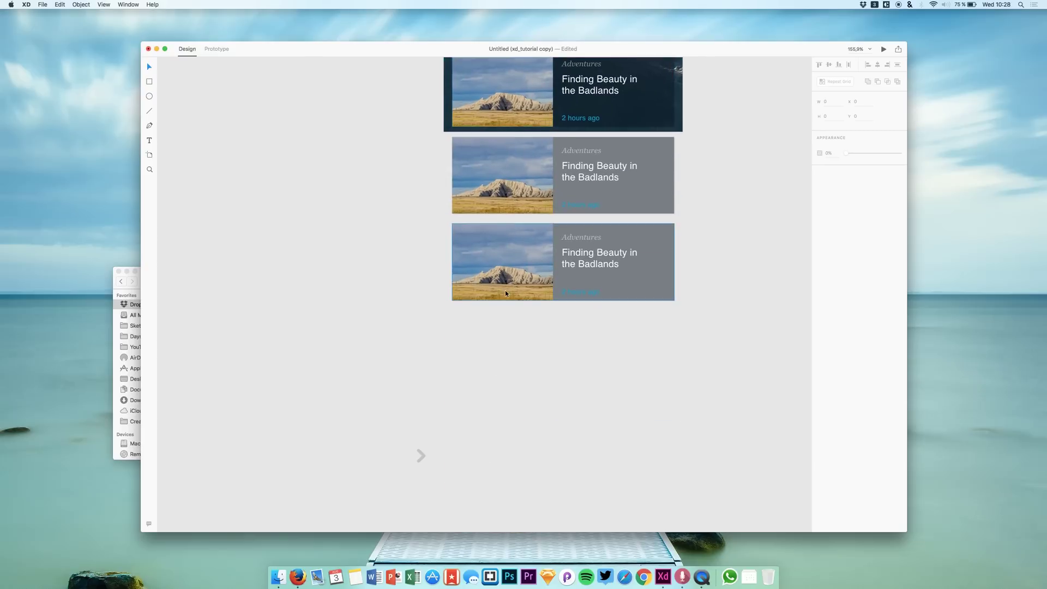
{"action": "scroll", "coordinate": [505, 294], "scroll_direction": "up", "scroll_amount": 6}
{"action": "scroll", "coordinate": [505, 293], "scroll_direction": "up", "scroll_amount": 5}
{"action": "scroll", "coordinate": [505, 293], "scroll_direction": "right", "scroll_amount": 1}
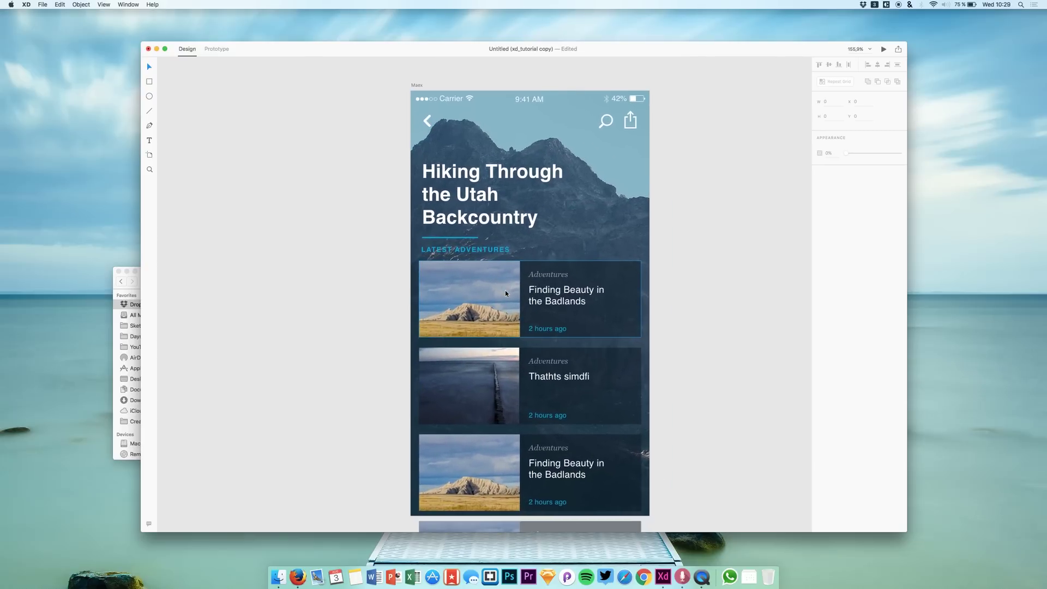
{"action": "scroll", "coordinate": [505, 293], "scroll_direction": "down", "scroll_amount": 1}
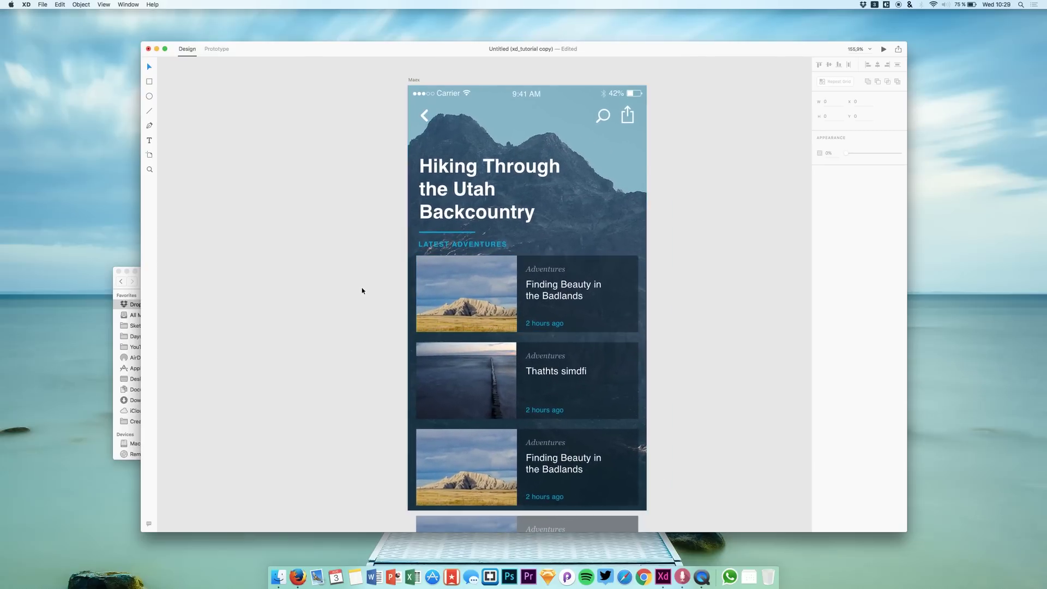
{"action": "scroll", "coordinate": [362, 291], "scroll_direction": "up", "scroll_amount": 1}
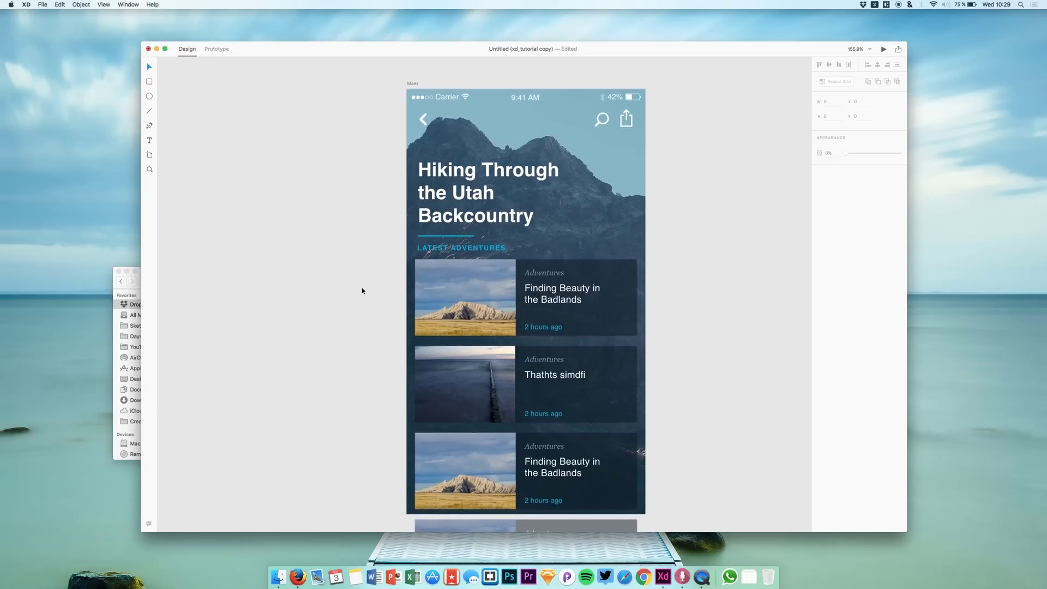